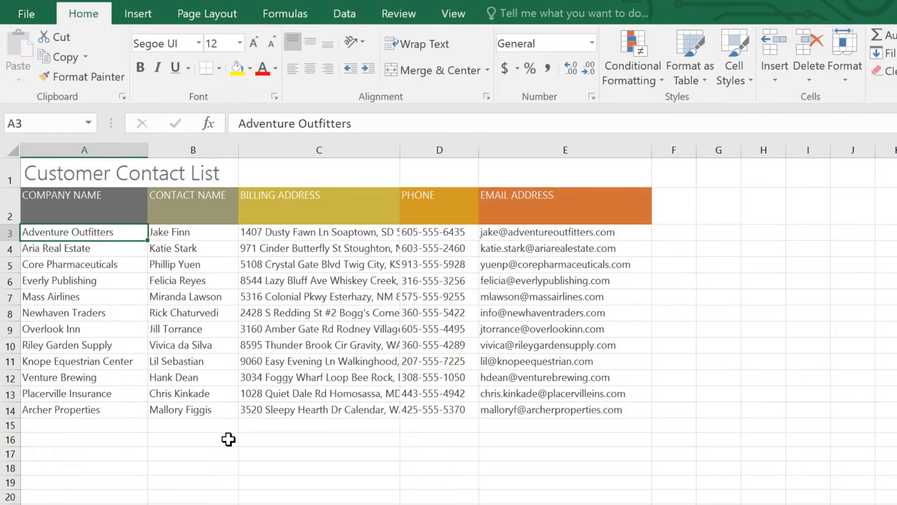
Widen the billing address column, and AutoFit its width to the longest address.
click(321, 147)
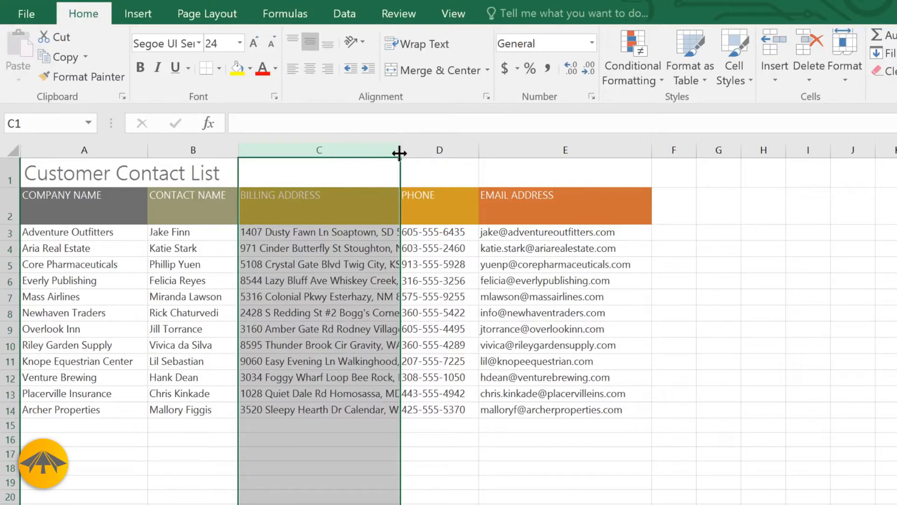
drag(400, 153, 569, 151)
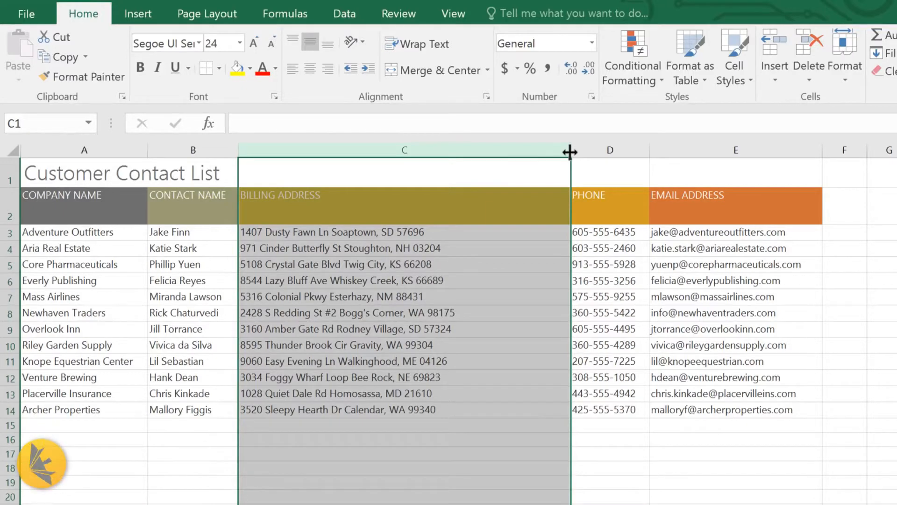
double_click(569, 151)
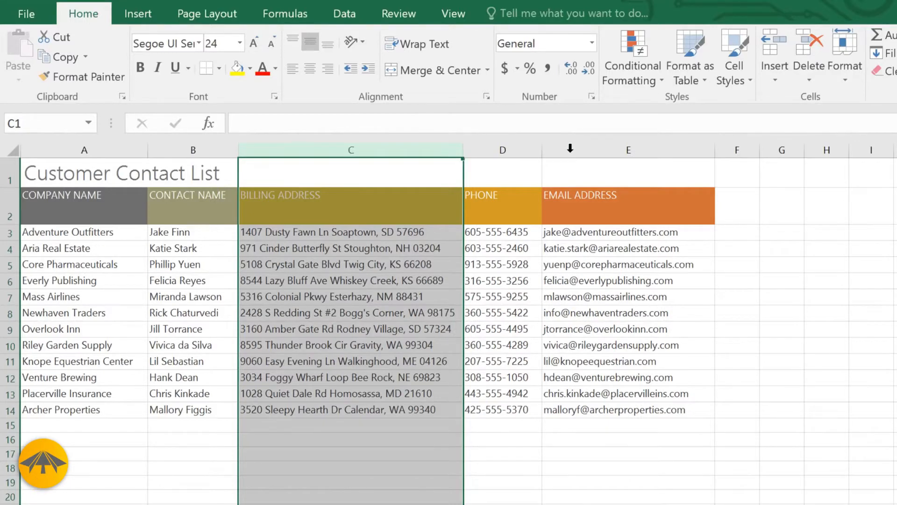
Shrink header row 2 to a single line's height, and enlarge all worksheet rows to one uniform height about twice that.
click(10, 206)
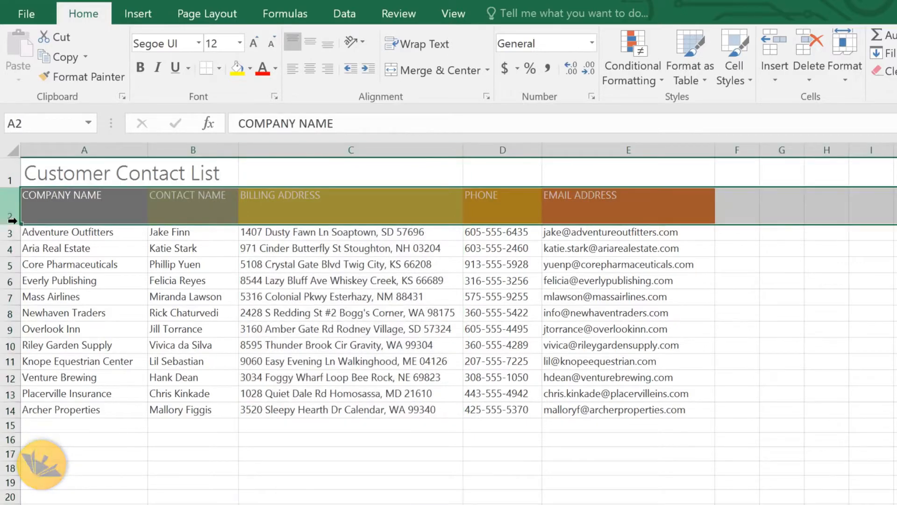
drag(13, 224, 18, 203)
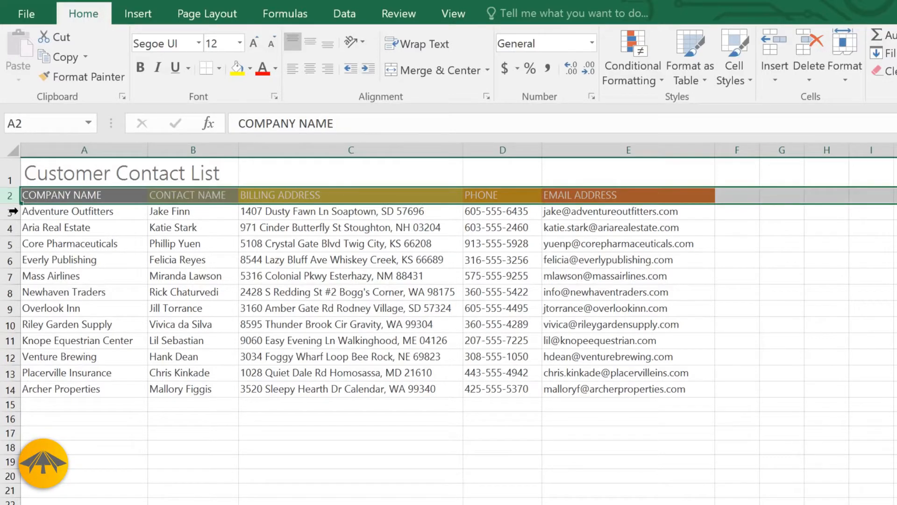
click(13, 147)
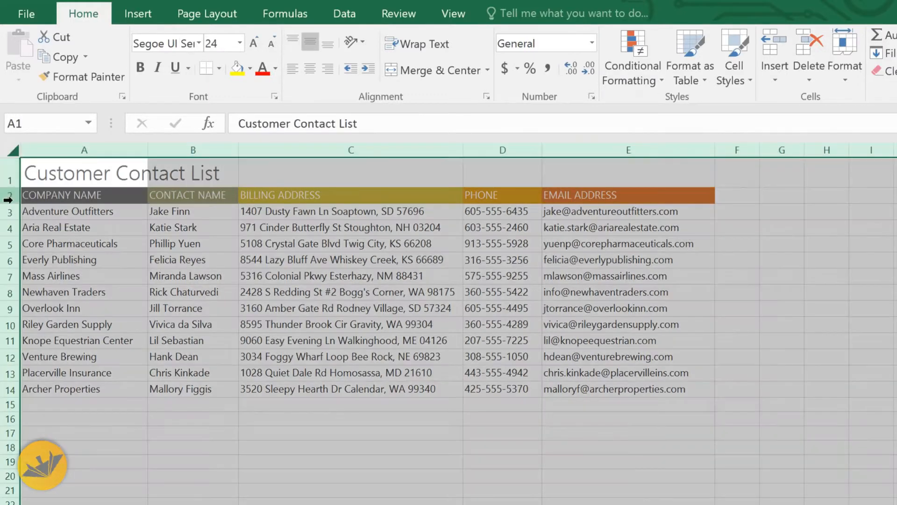
drag(12, 203, 9, 220)
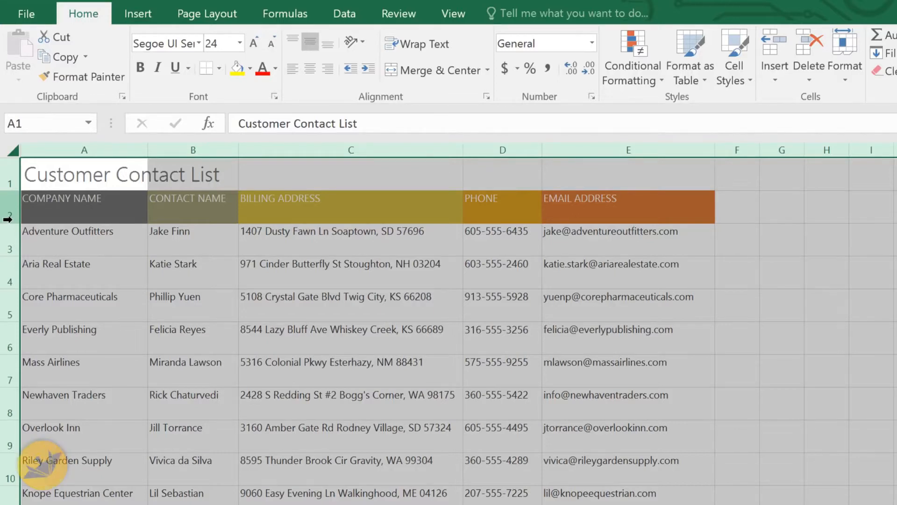
Insert a blank row above Core Pharmaceuticals and enter Bishop Research as its company name in A5.
click(9, 276)
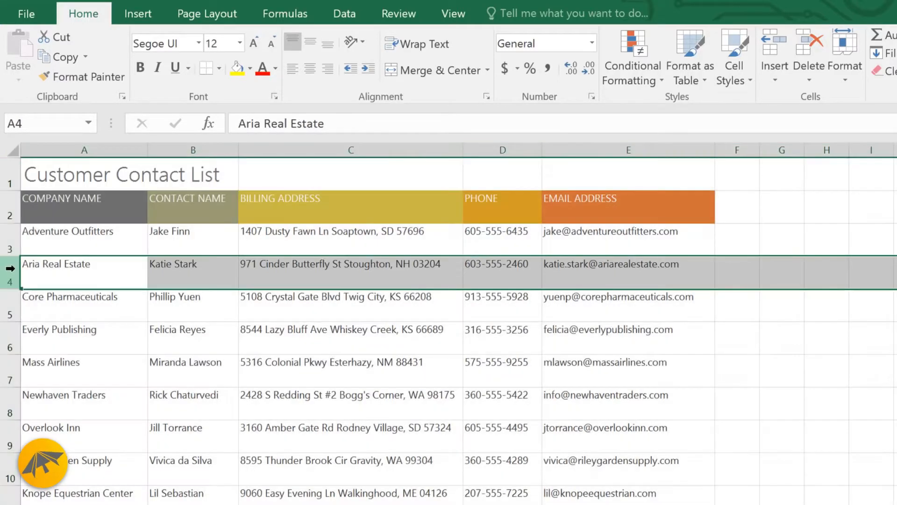
click(9, 301)
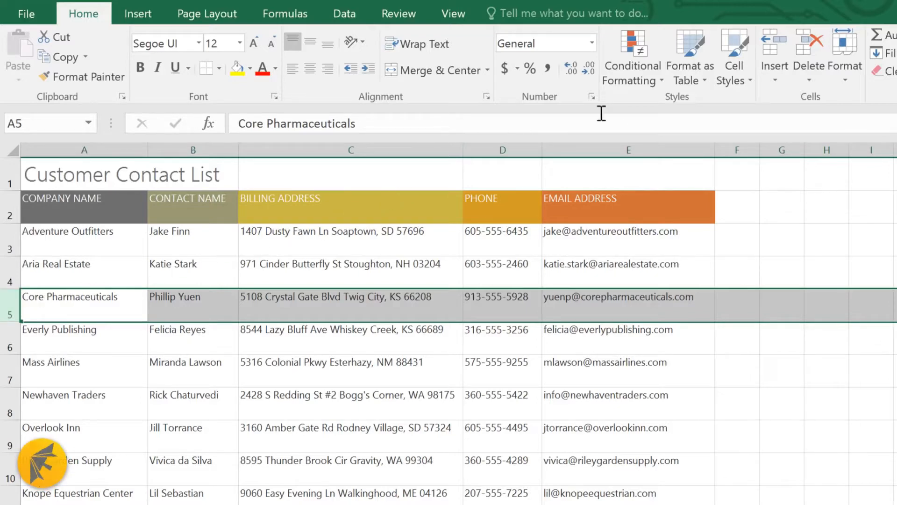
click(771, 52)
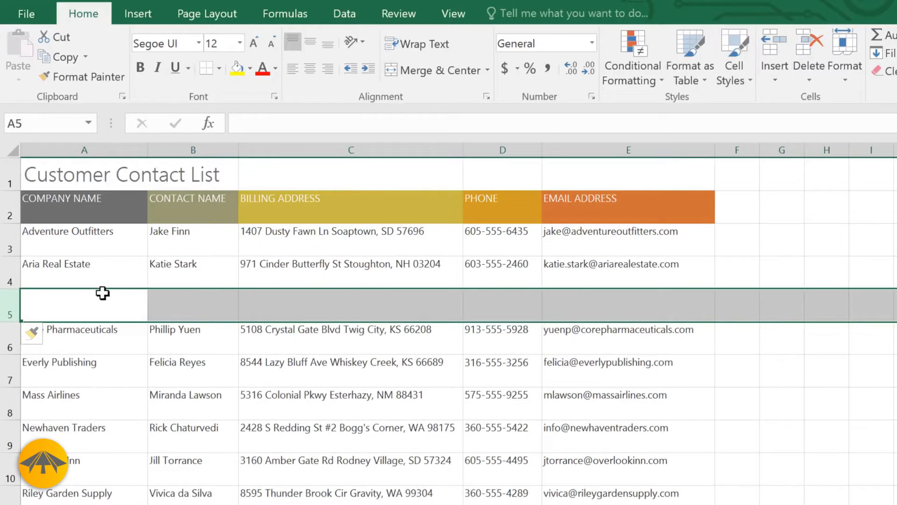
click(53, 303)
text(Bis)
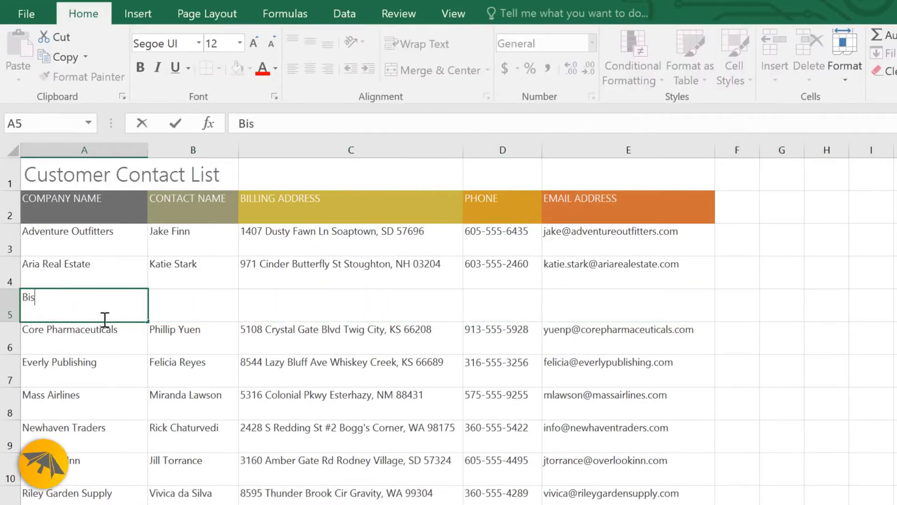
text(hop Research)
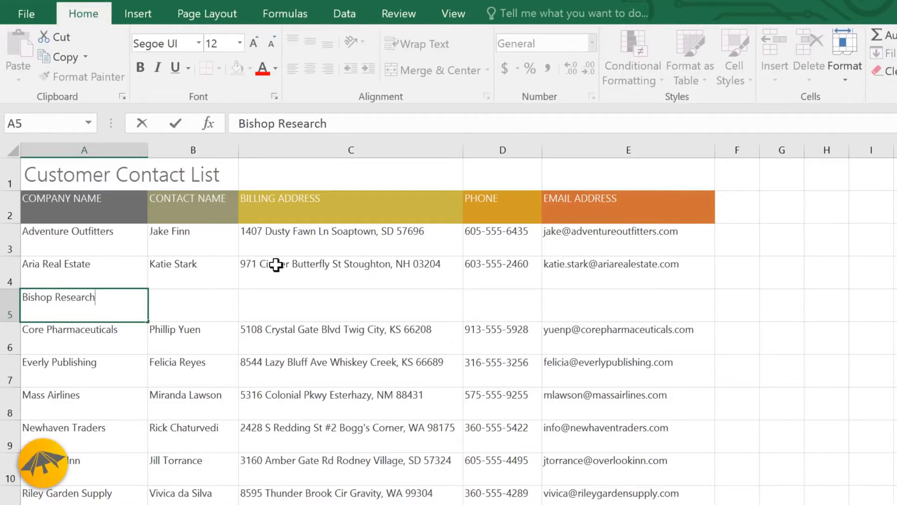
key(Tab)
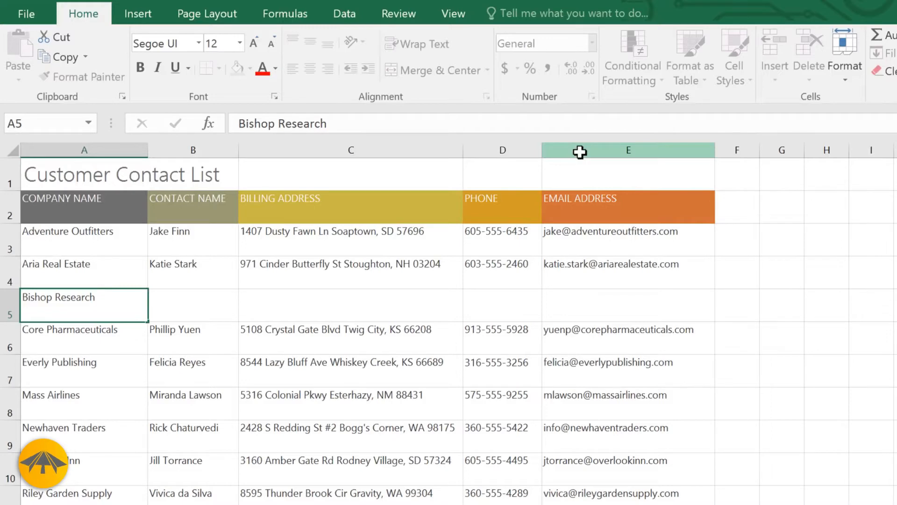
Insert a new column before the email address column and enter the header FAX in E2.
click(580, 150)
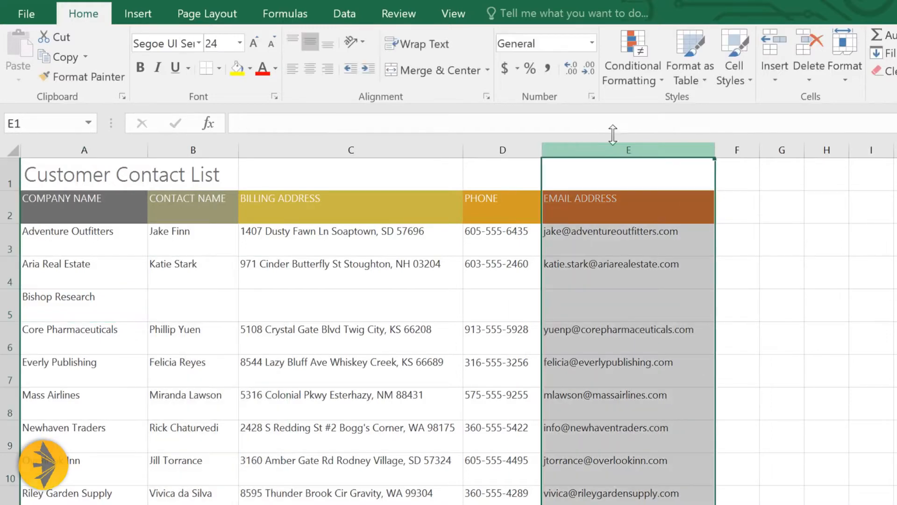
click(771, 55)
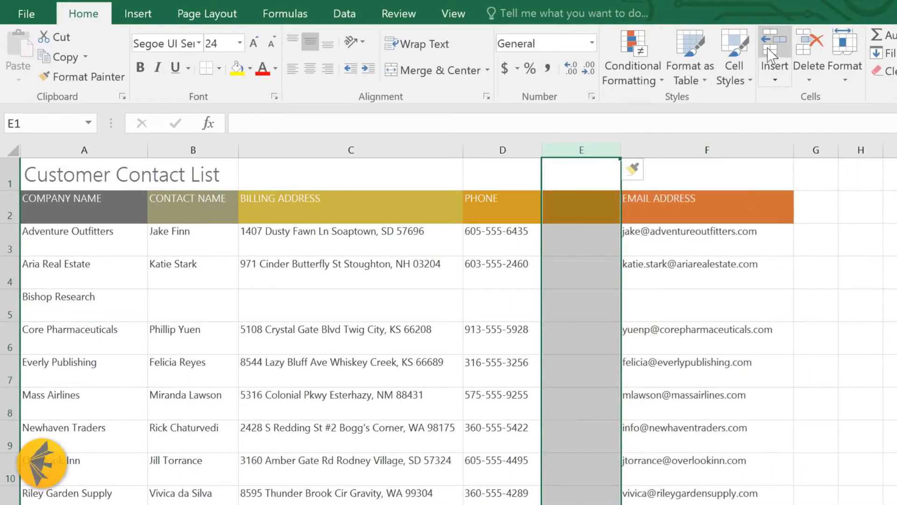
click(608, 169)
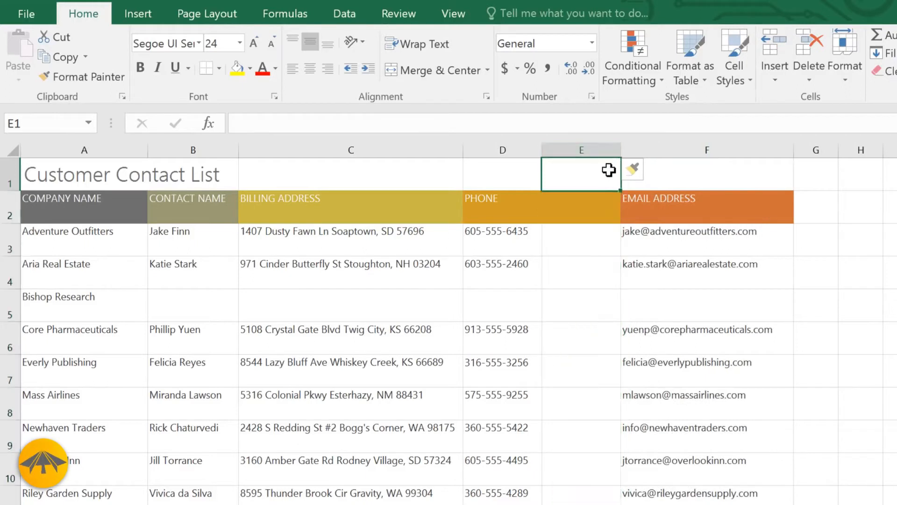
click(610, 198)
text(FAX)
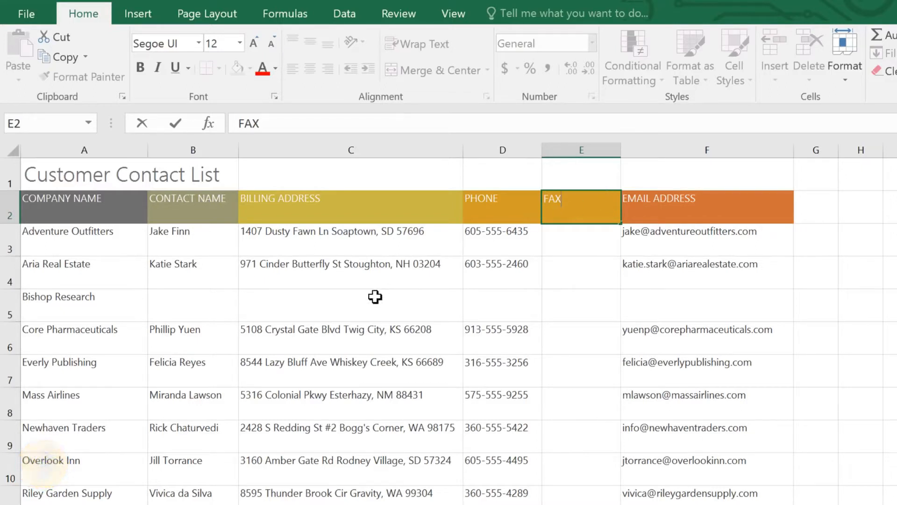
Delete the entire Newhaven Traders row.
click(9, 435)
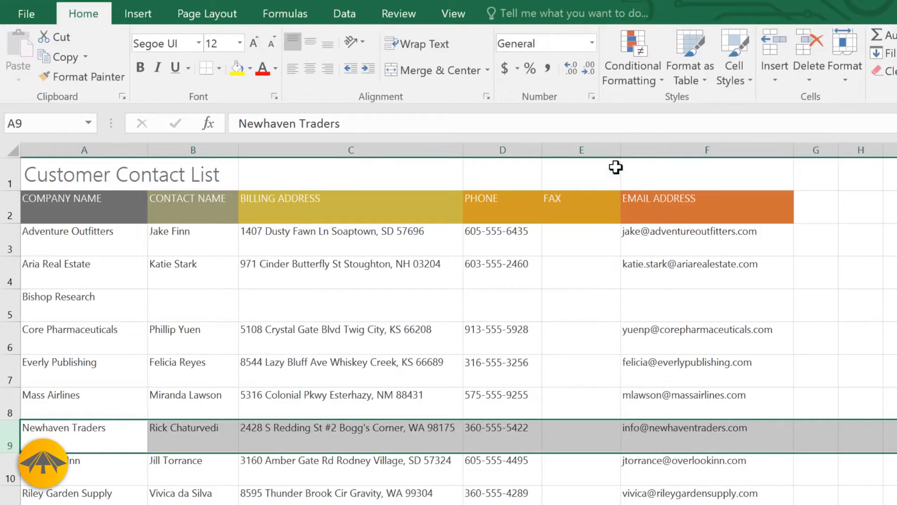
click(800, 47)
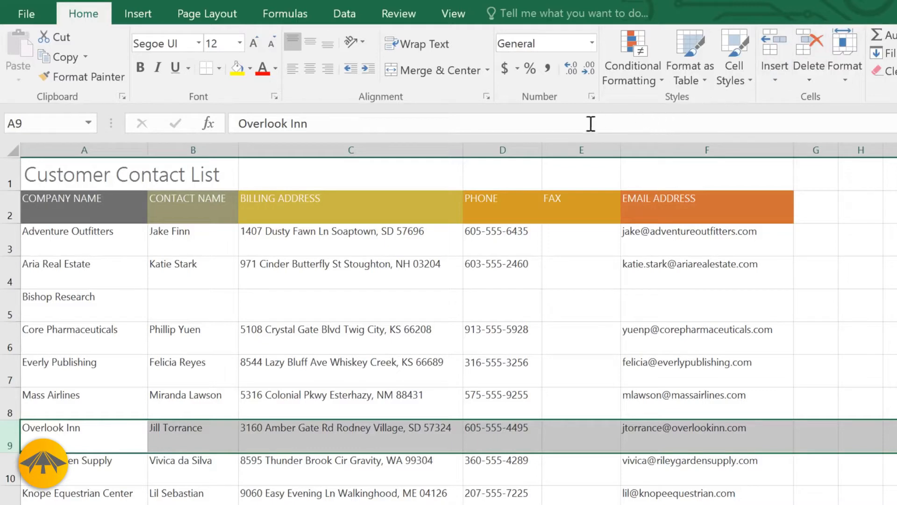
Move the phone column between the fax and email address columns by inserting the cut cells.
click(498, 149)
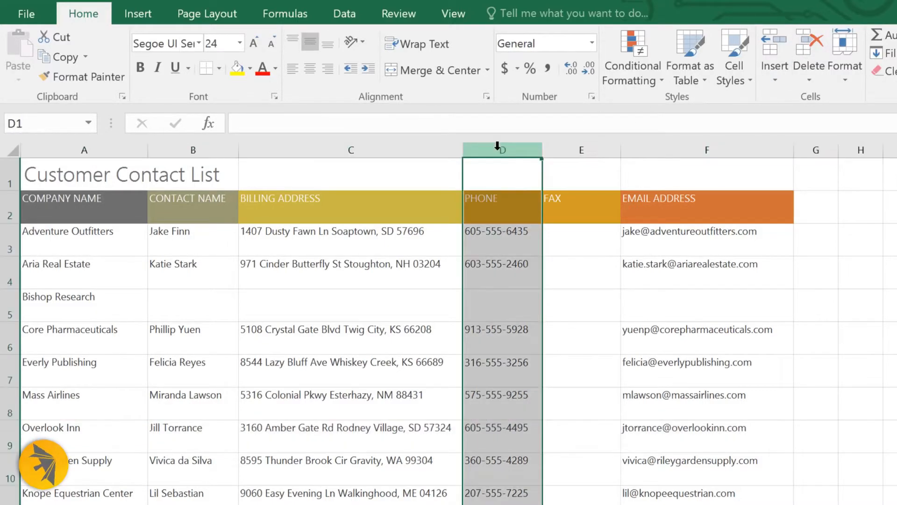
click(54, 37)
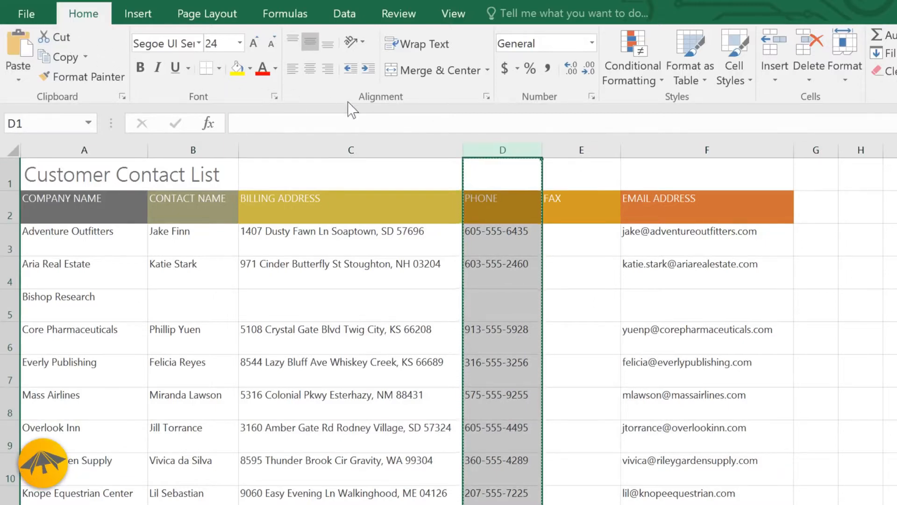
click(659, 145)
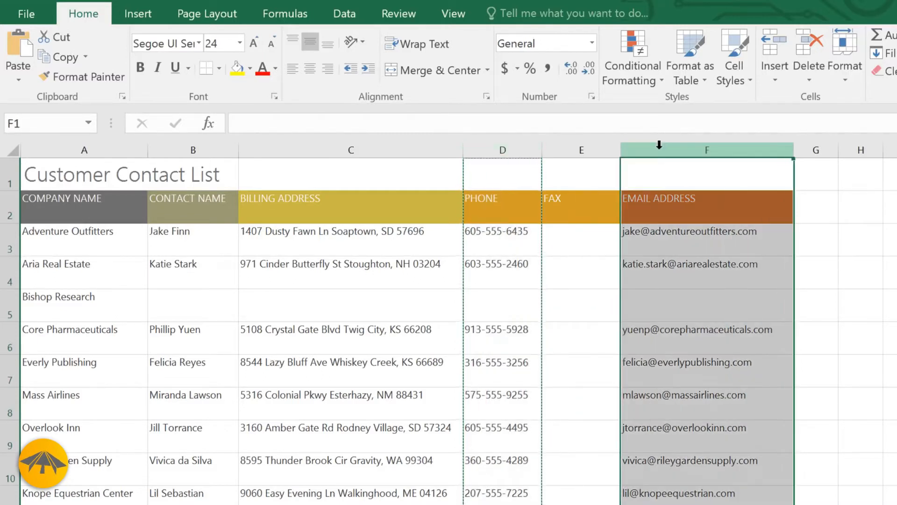
click(776, 79)
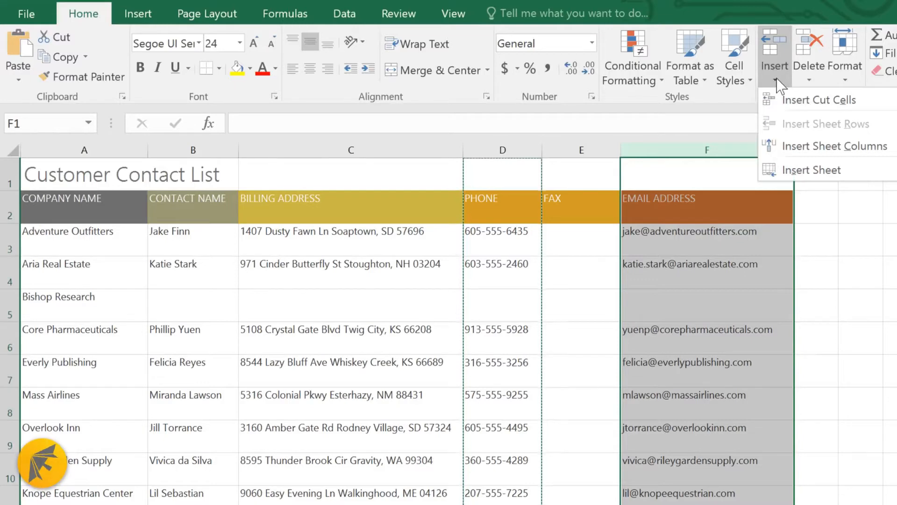
click(784, 106)
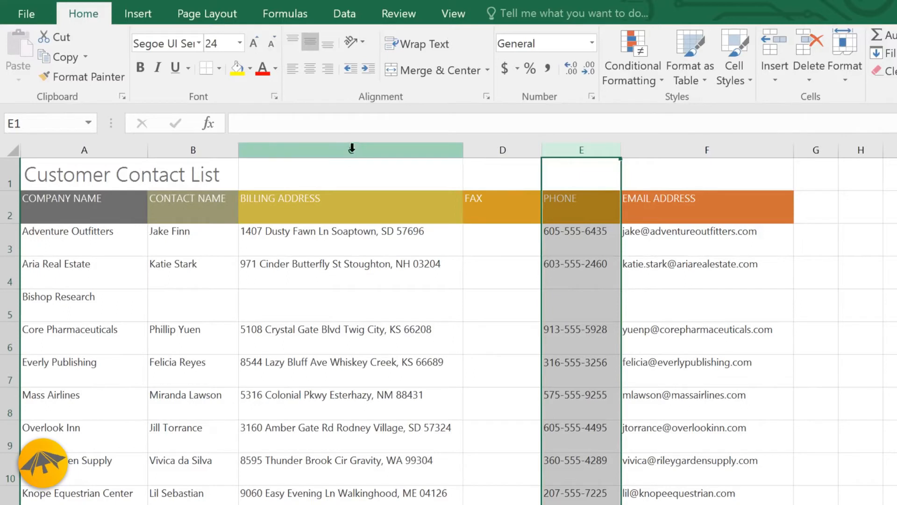
Hide columns C through E, covering billing address, fax and phone.
drag(352, 149, 581, 150)
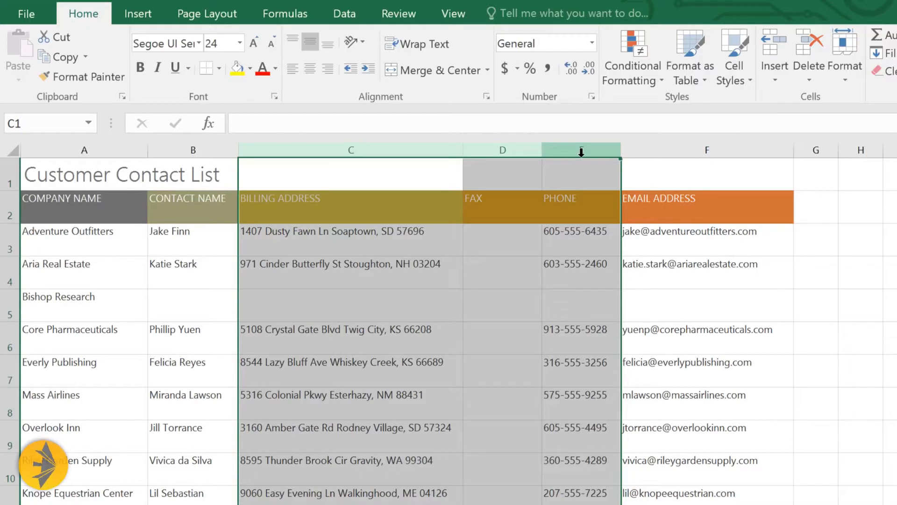
right_click(580, 169)
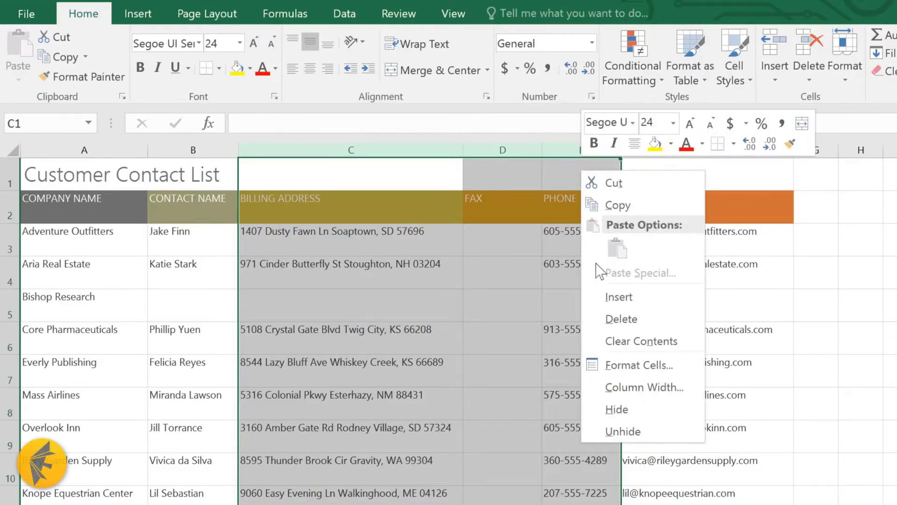
click(603, 410)
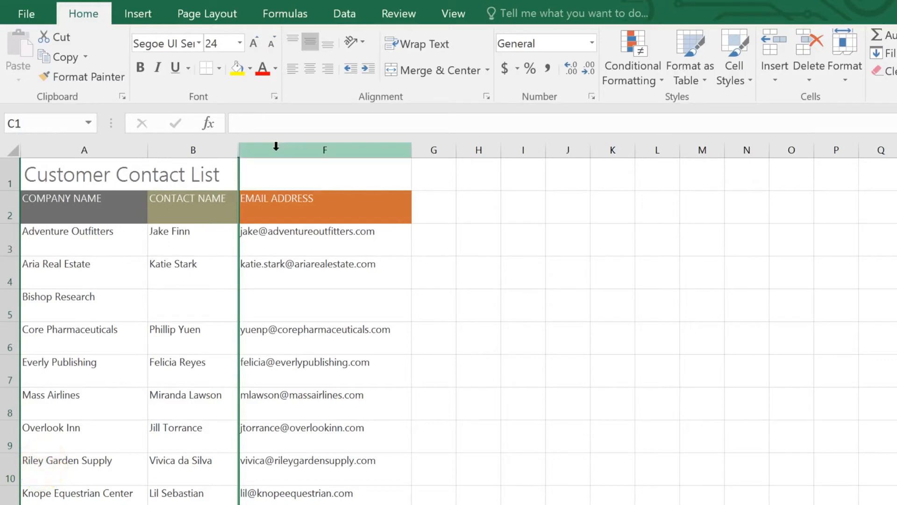
Unhide the hidden columns between B and F.
drag(186, 149, 298, 143)
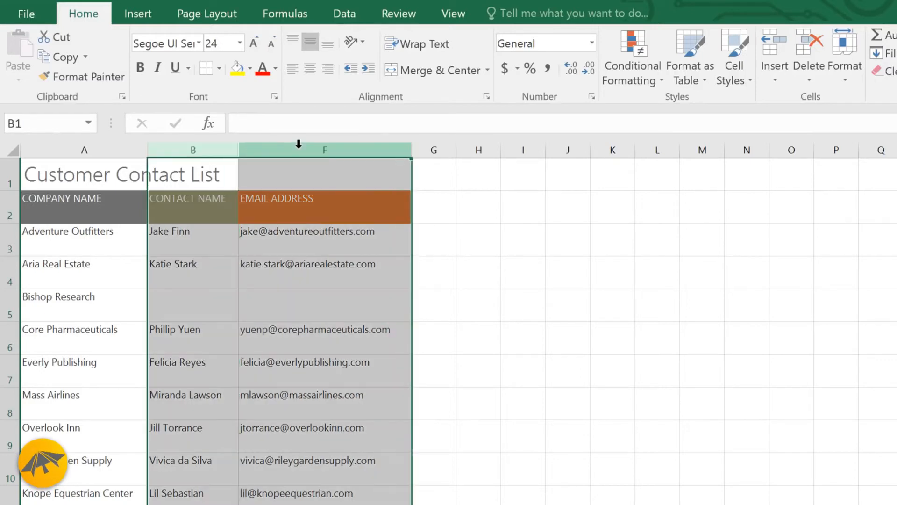
right_click(296, 178)
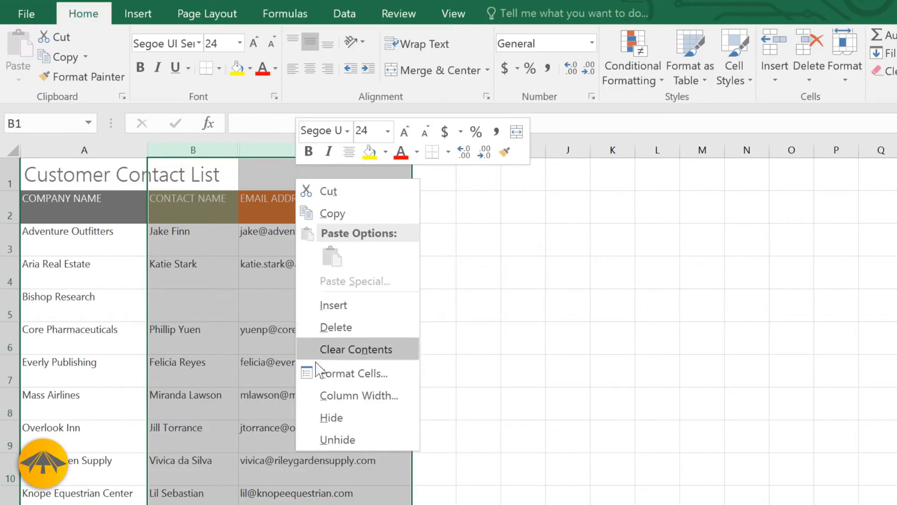
click(310, 433)
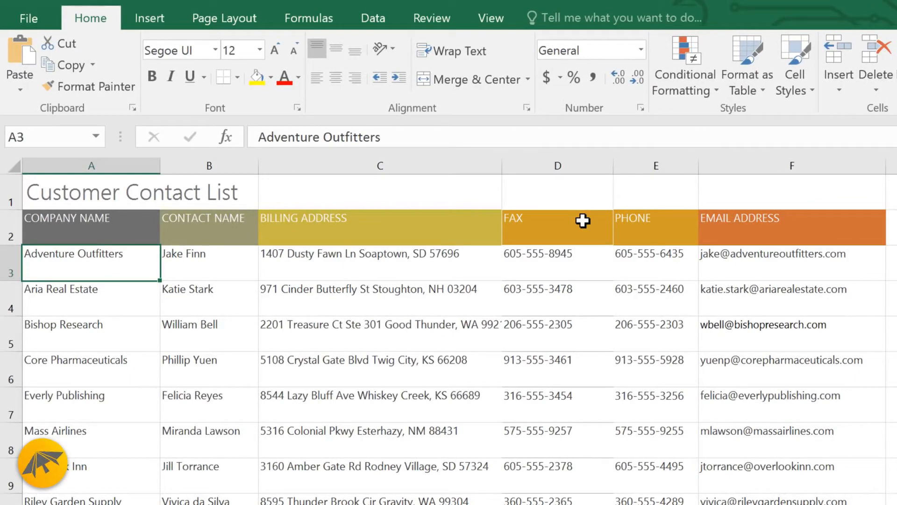
Narrow the billing address column to about half its width and wrap its text.
click(458, 165)
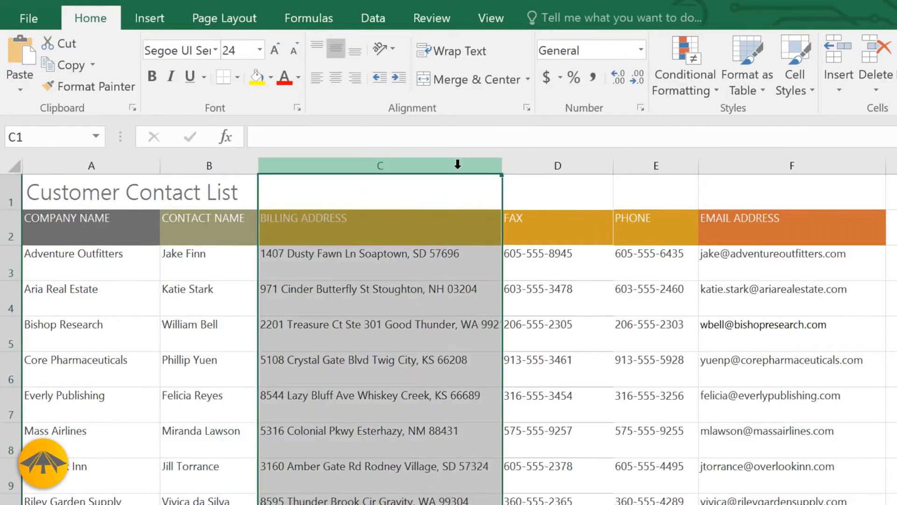
drag(501, 171, 378, 169)
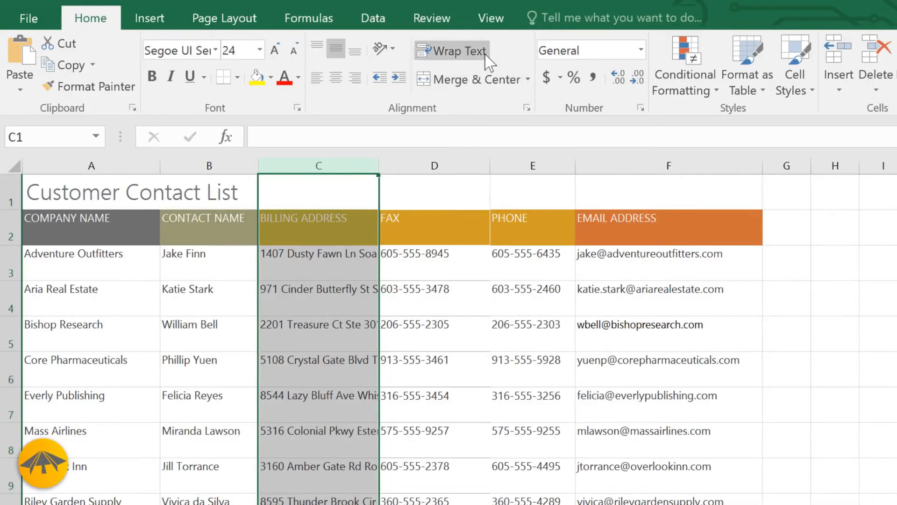
click(451, 51)
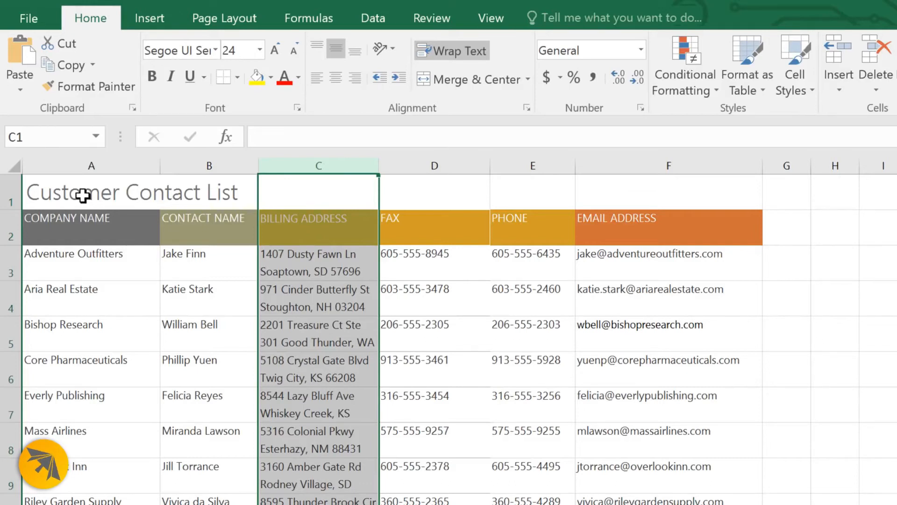
Merge and center the Customer Contact List title across A1:F1.
drag(83, 195, 625, 194)
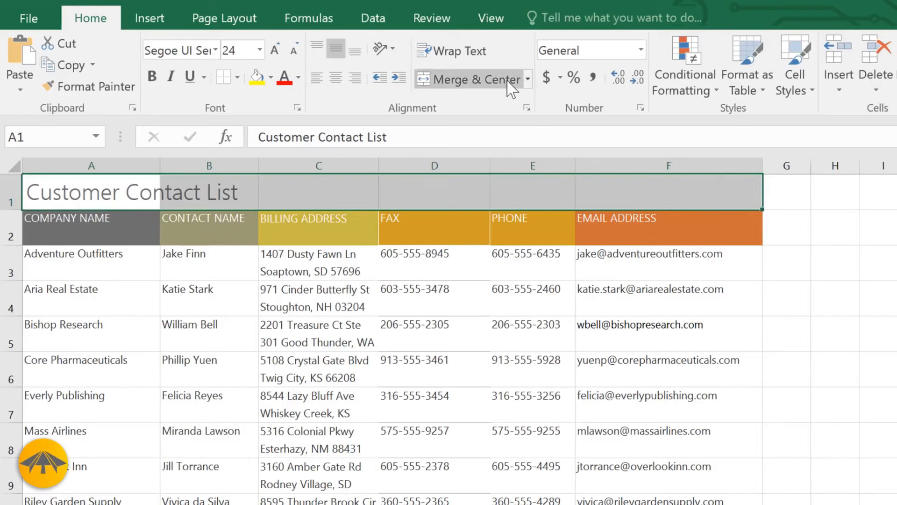
click(477, 80)
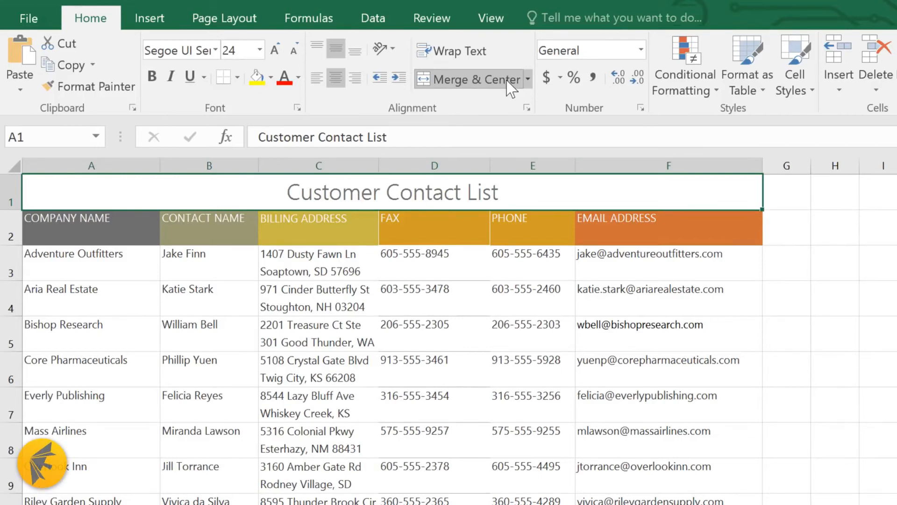
click(527, 80)
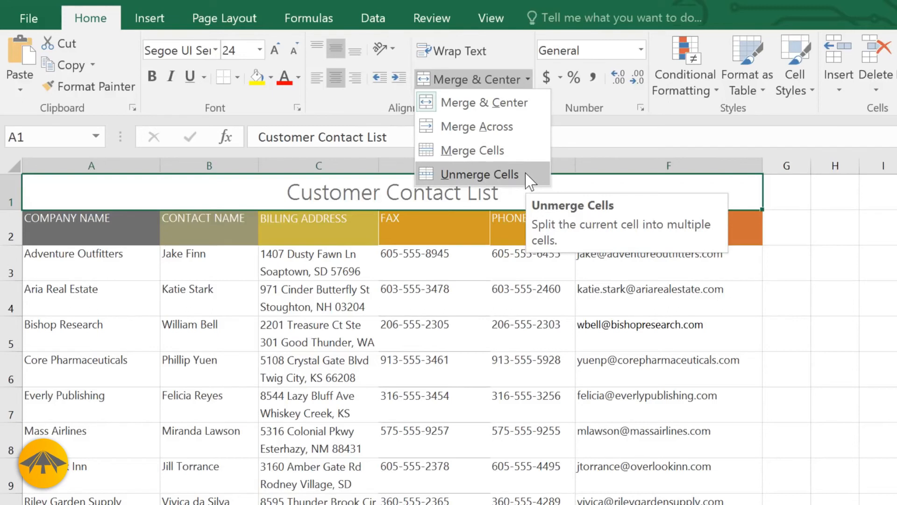
click(478, 193)
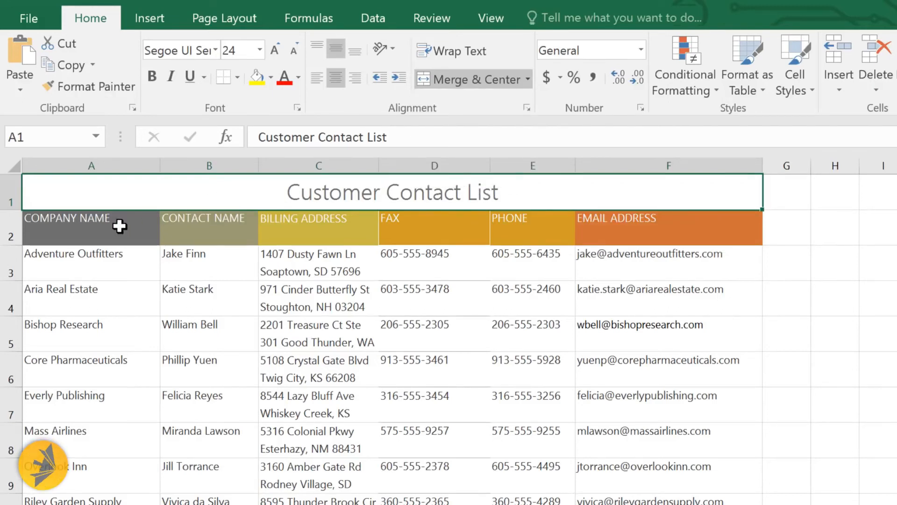
Select the header cells A2:F2.
click(97, 232)
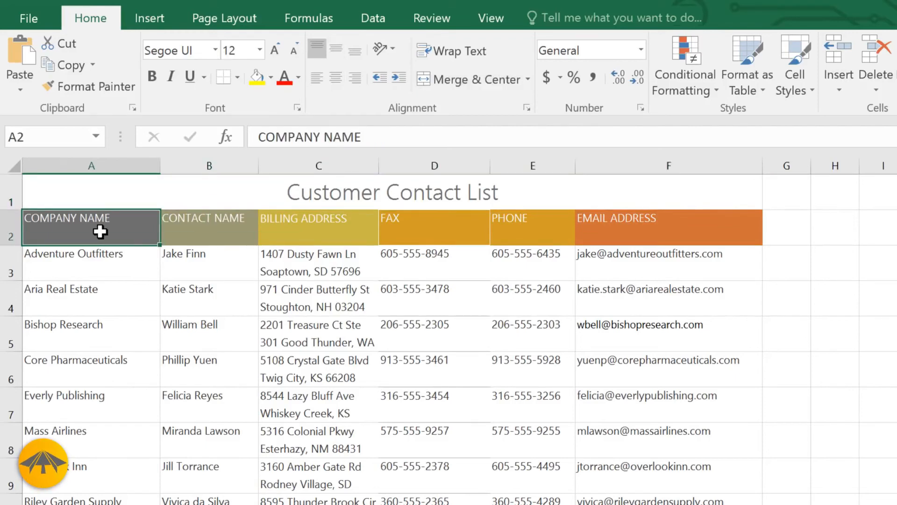
drag(99, 231, 721, 234)
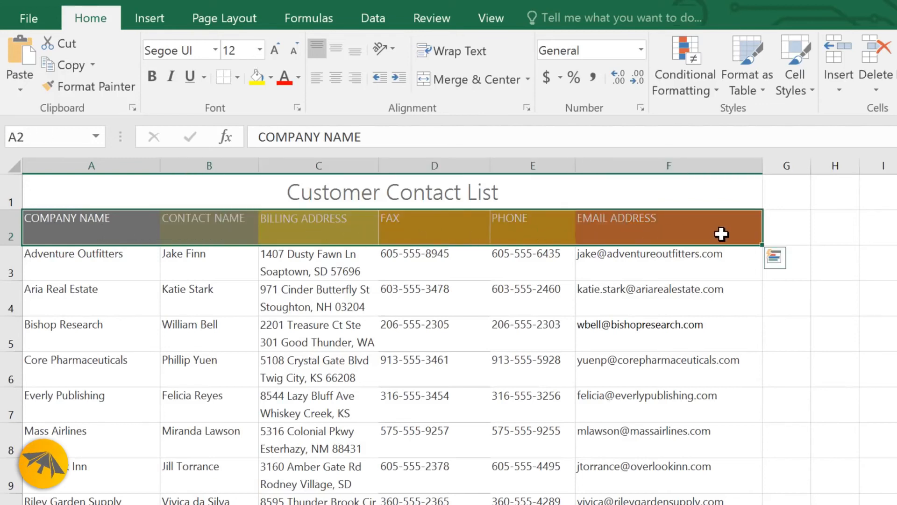